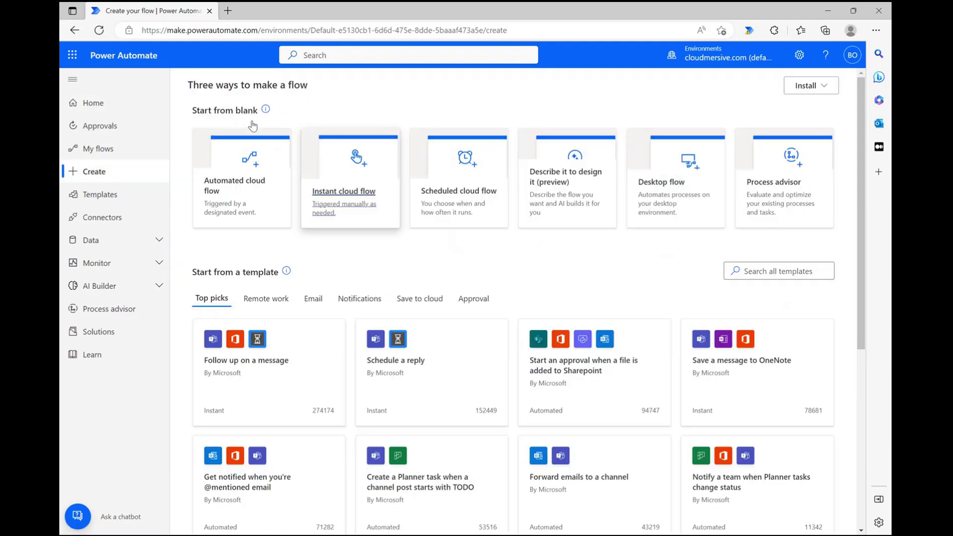
Step: Create a manually triggered instant cloud flow named "get whois info" and add a text input to its trigger
{"action": "left_click", "coordinate": [347, 134]}
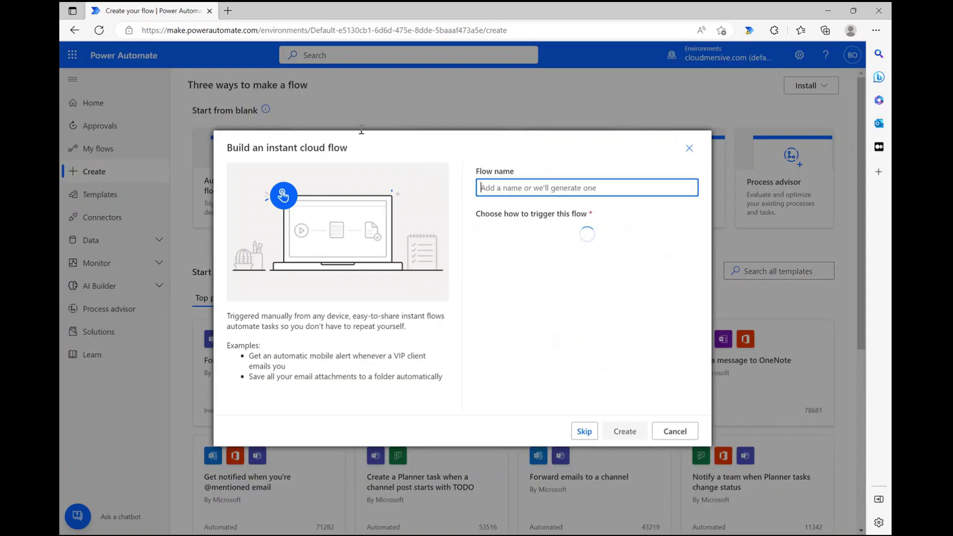
{"action": "type", "text": "get whois info"}
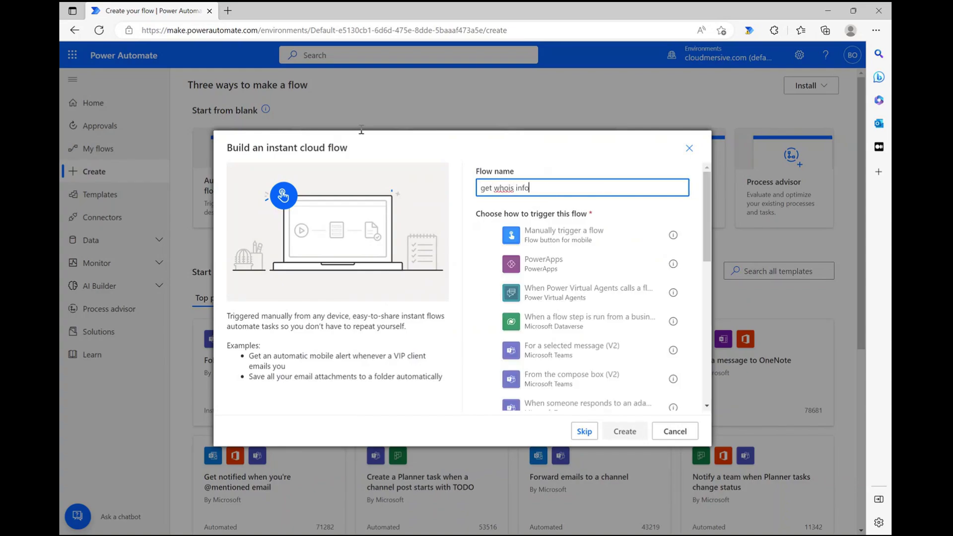
{"action": "key", "text": "Return"}
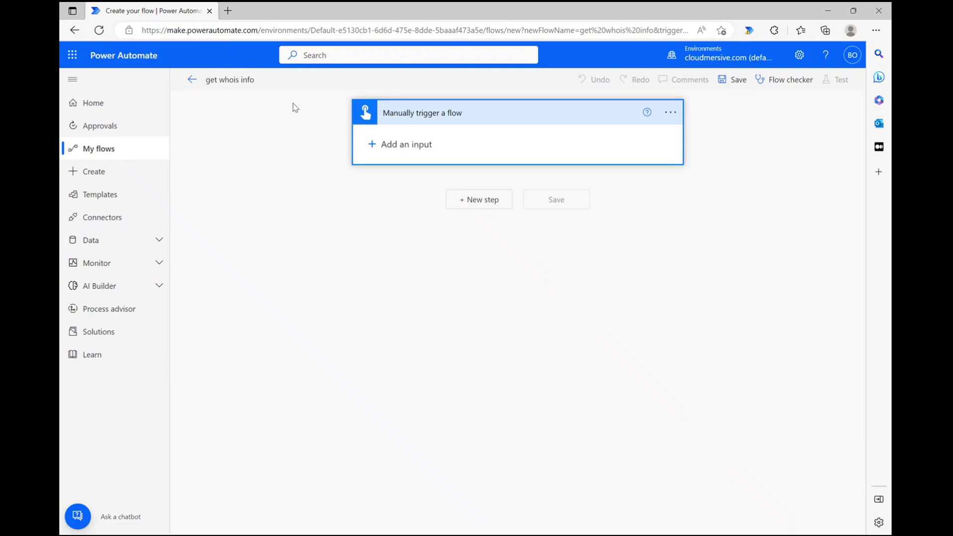
{"action": "key", "text": "Return"}
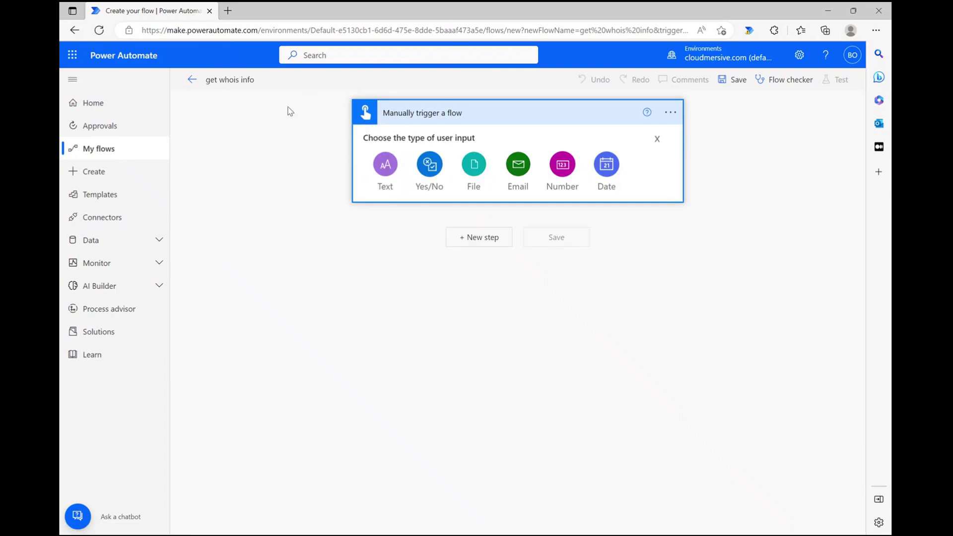
{"action": "key", "text": "Escape"}
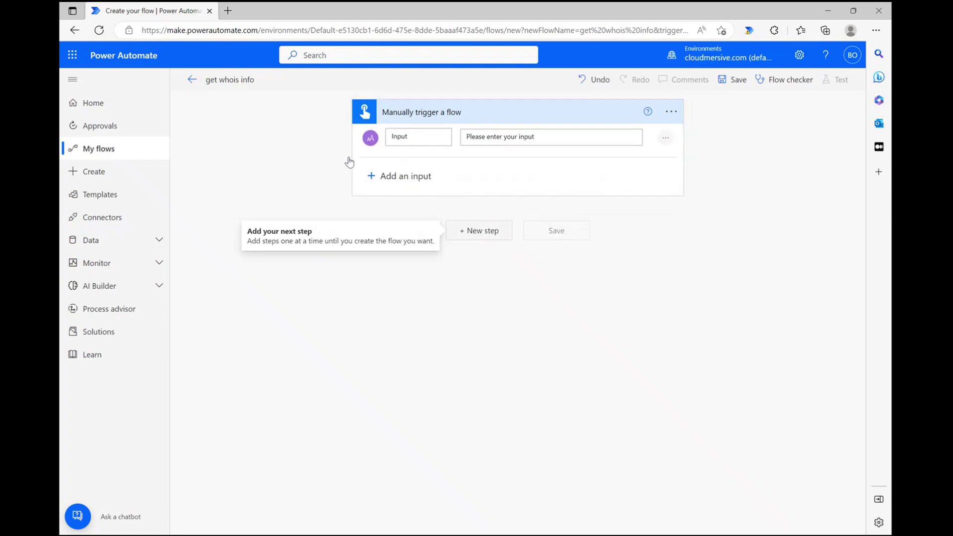
Step: Add the Cloudmersive Data Validation action "Get WHOIS information for a domain" as the next step of the flow
{"action": "left_click", "coordinate": [478, 230]}
{"action": "type", "text": "cloudmer"}
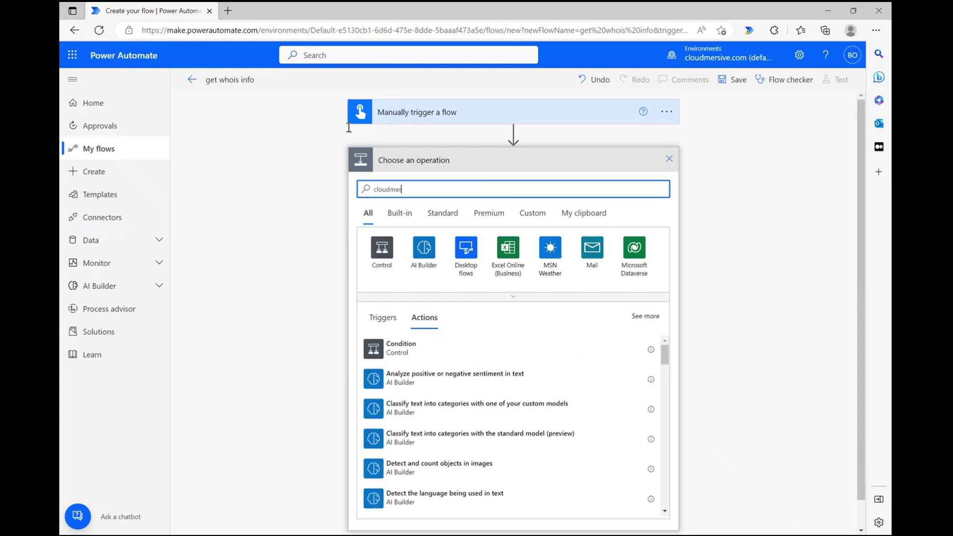
{"action": "type", "text": "sive"}
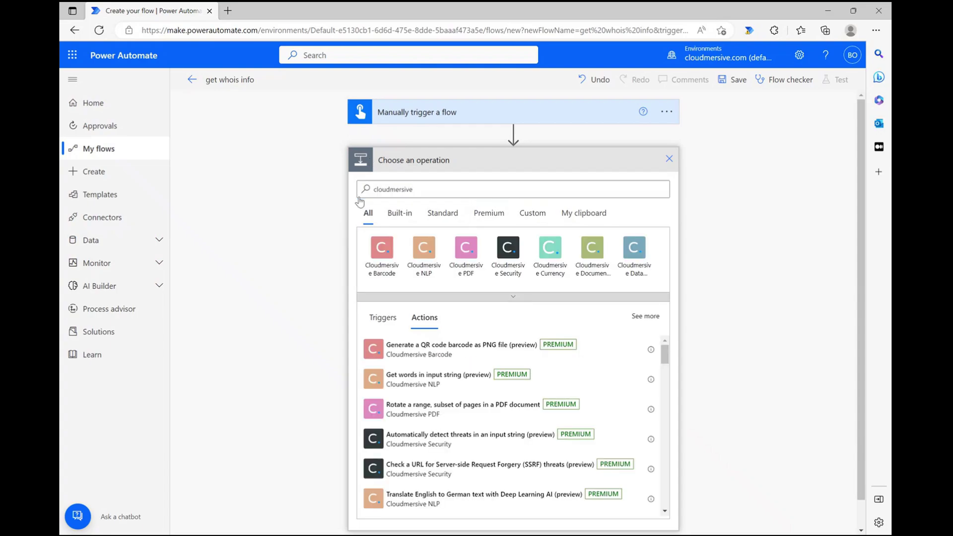
{"action": "left_click", "coordinate": [360, 199]}
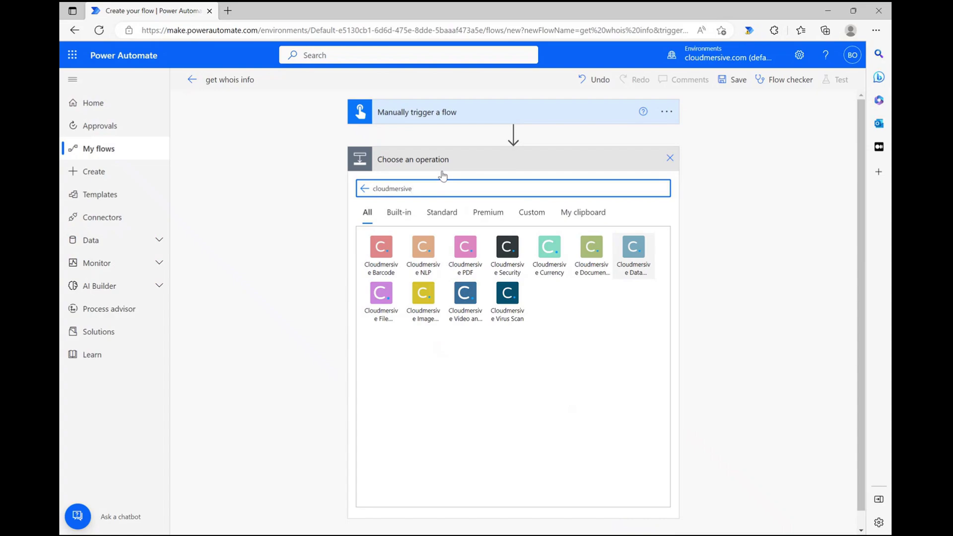
{"action": "left_click", "coordinate": [633, 253]}
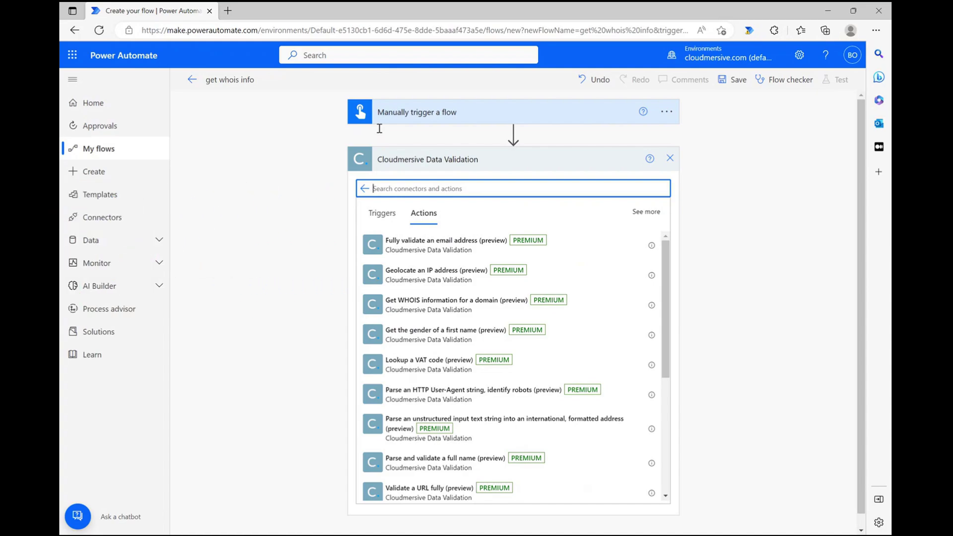
{"action": "type", "text": "whois"}
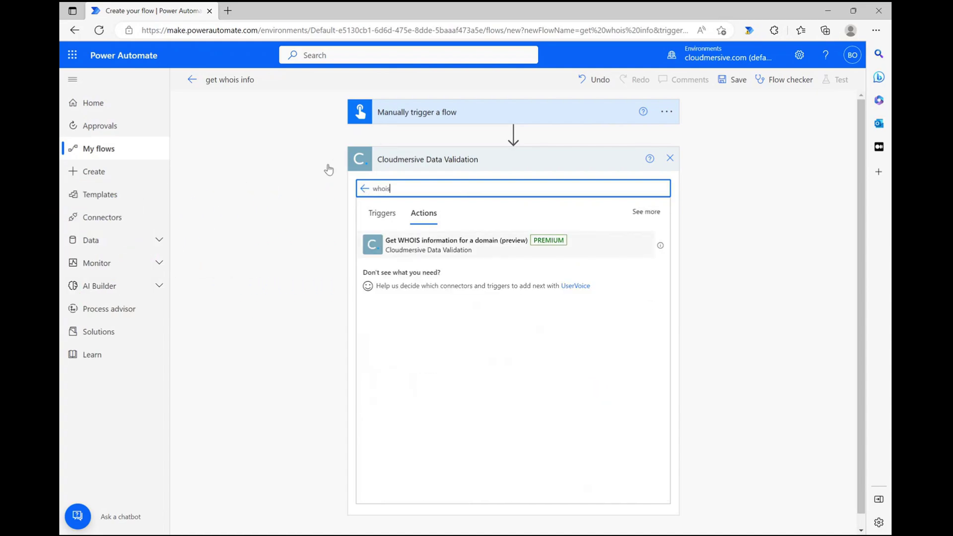
{"action": "left_click", "coordinate": [446, 243]}
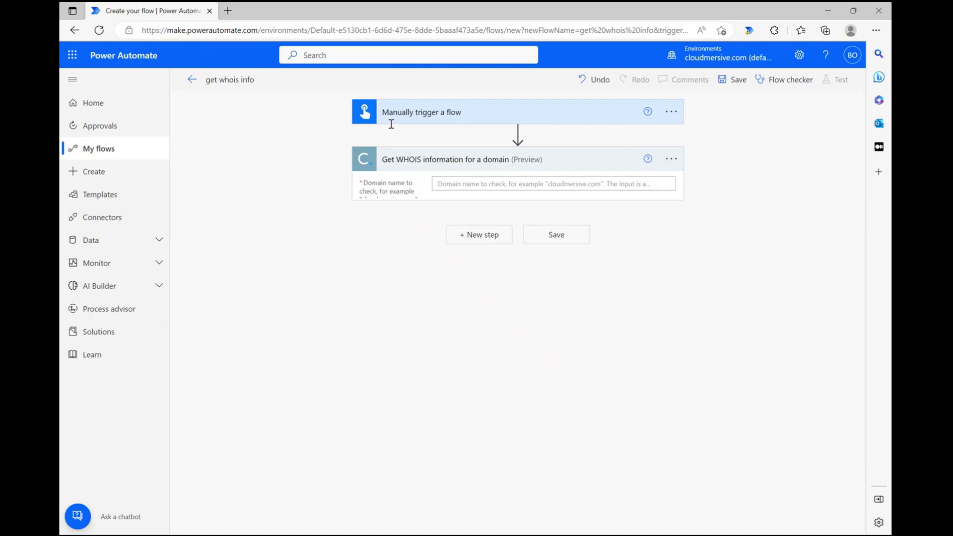
Step: Fill the WHOIS action's domain name with the trigger's Input dynamic content
{"action": "left_click", "coordinate": [444, 183]}
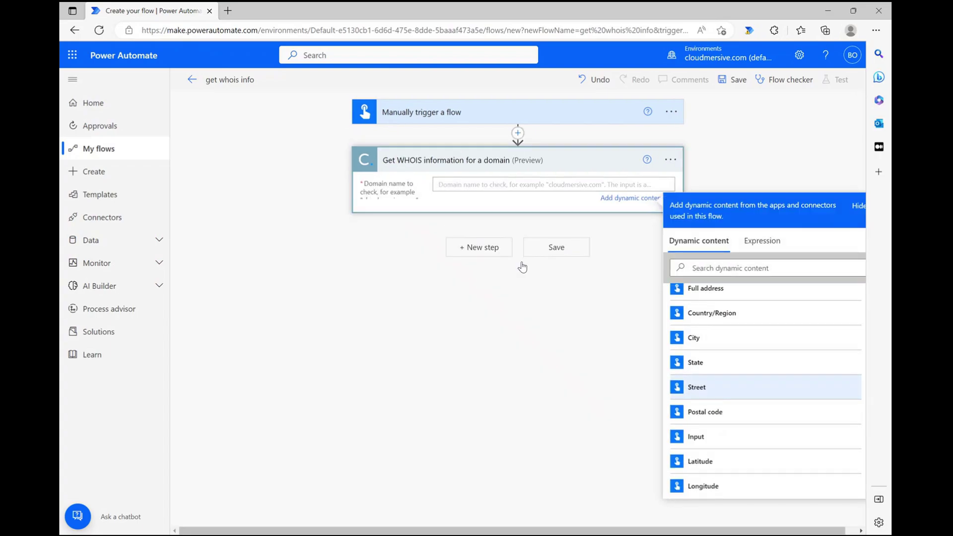
{"action": "left_click", "coordinate": [729, 436]}
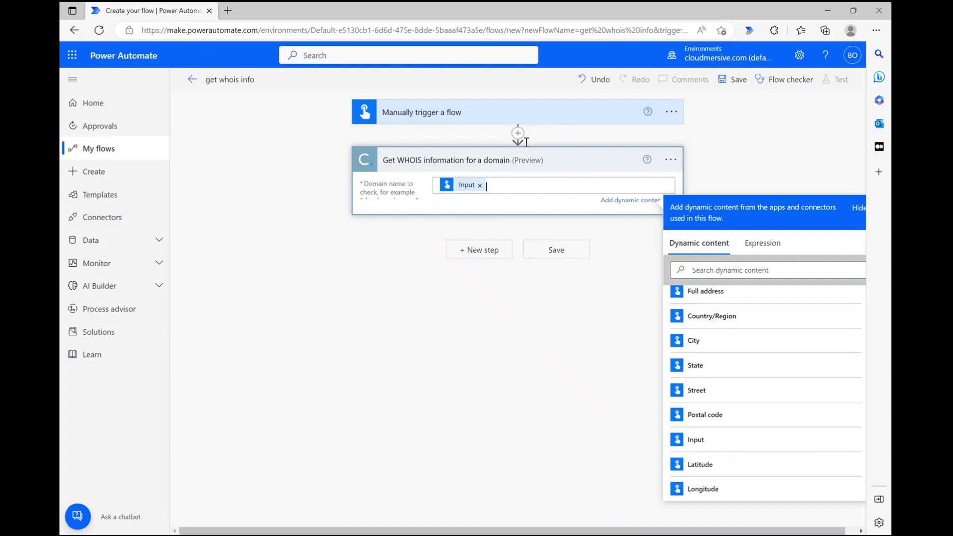
{"action": "left_click", "coordinate": [527, 125]}
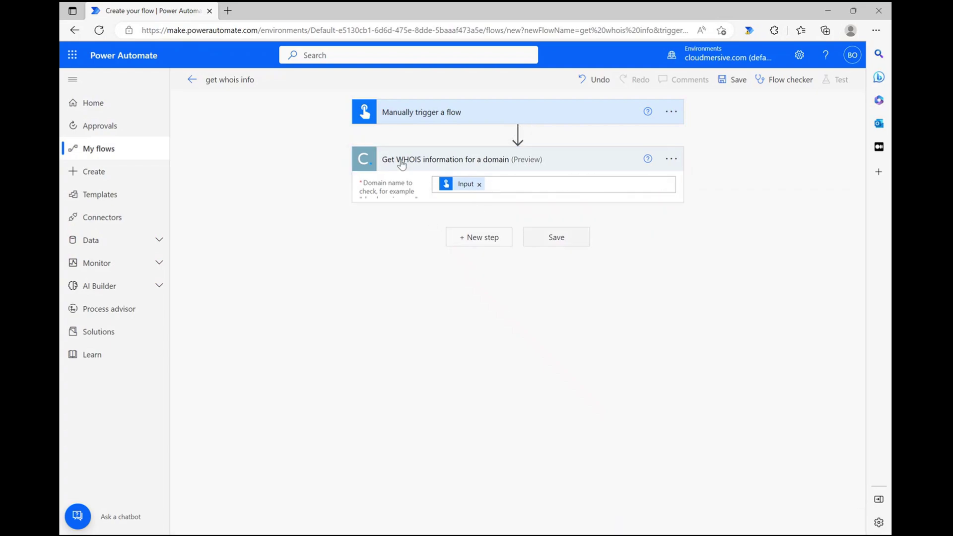
Step: Save the flow and run a manual test with cloudmersive.com as the input
{"action": "key", "text": "ctrl+s"}
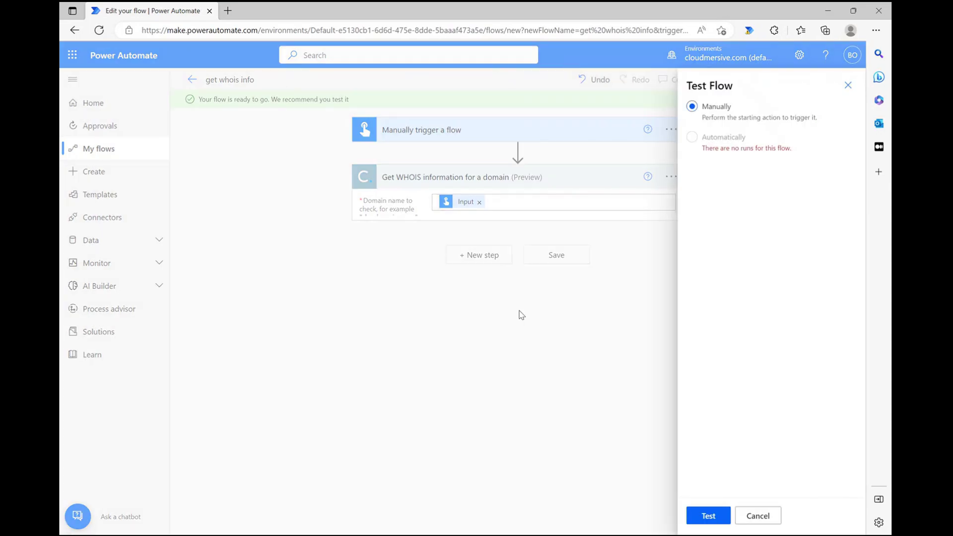
{"action": "key", "text": "Return"}
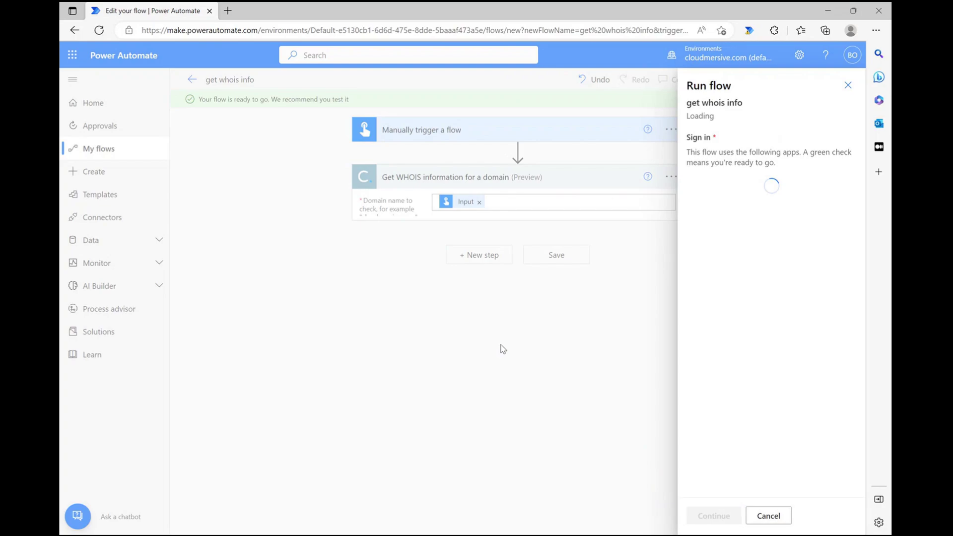
{"action": "key", "text": "Return"}
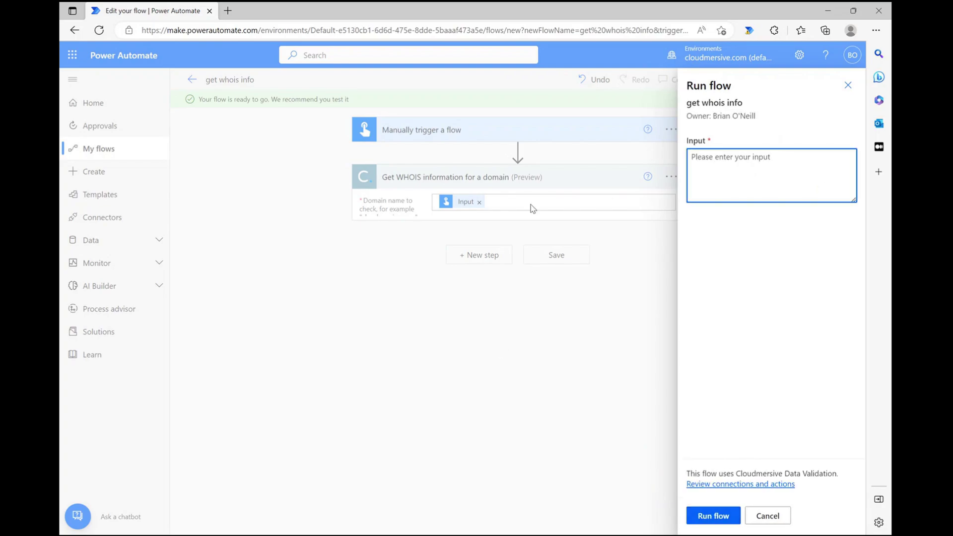
{"action": "type", "text": "cloudmersive.com"}
{"action": "key", "text": "Return"}
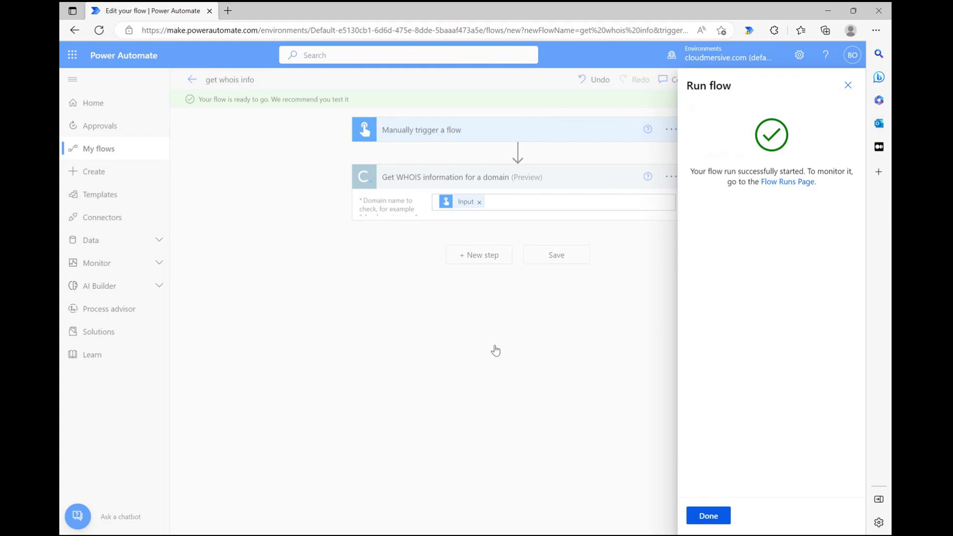
{"action": "left_click", "coordinate": [495, 349]}
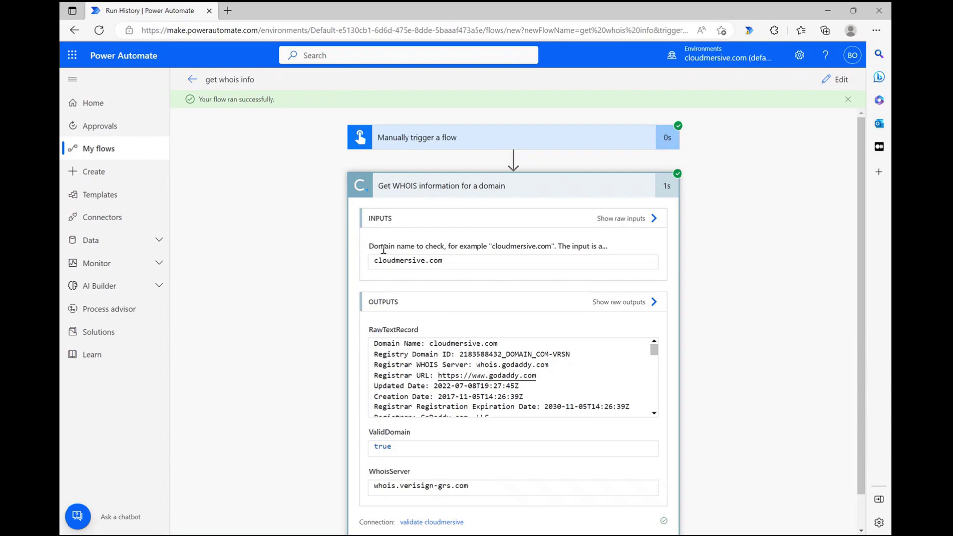
Step: Examine the RawTextRecord output of the WHOIS action, reading through the registrar, contact and name server entries
{"action": "scroll", "coordinate": [512, 378], "scroll_direction": "down", "scroll_amount": 1}
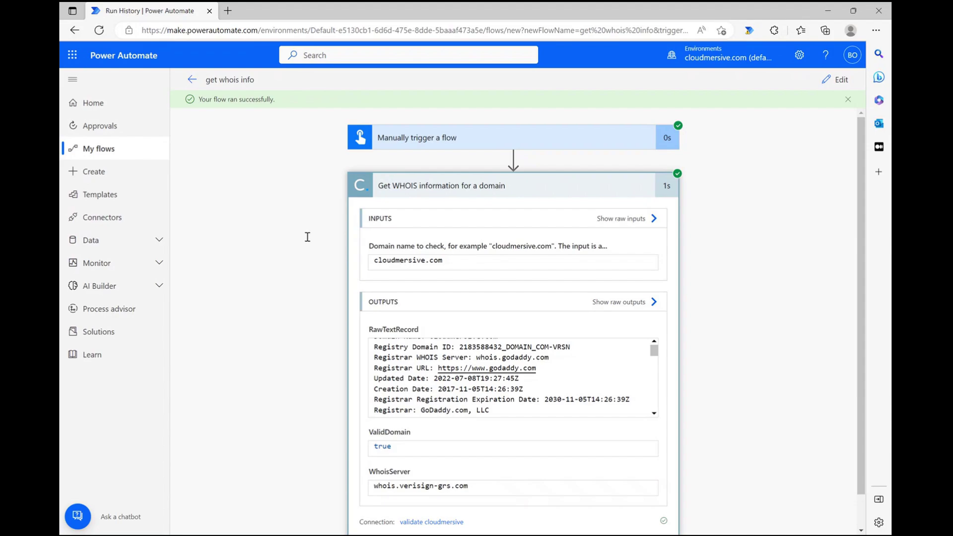
{"action": "triple_click", "coordinate": [424, 347]}
{"action": "left_click", "coordinate": [395, 357]}
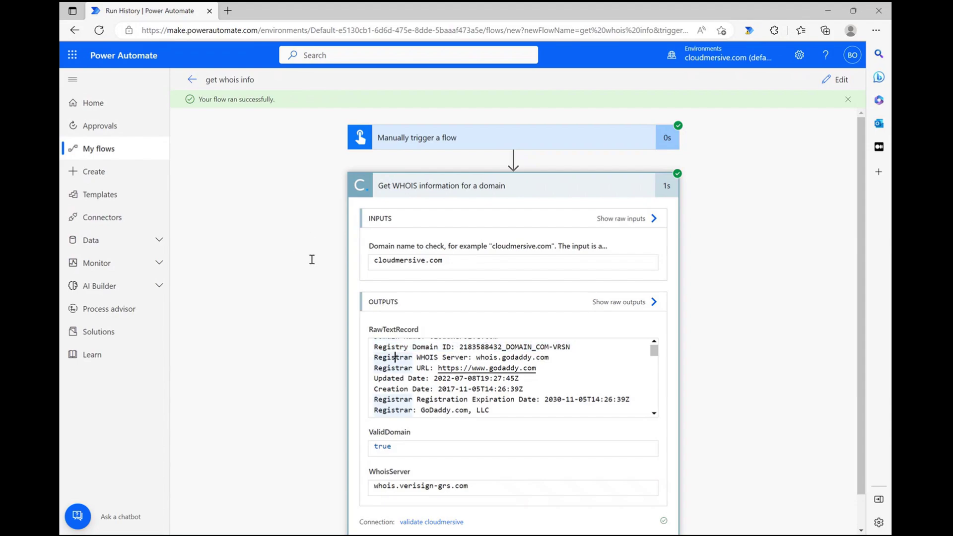
{"action": "scroll", "coordinate": [512, 377], "scroll_direction": "up", "scroll_amount": 1}
{"action": "triple_click", "coordinate": [424, 344]}
{"action": "left_click", "coordinate": [408, 354]}
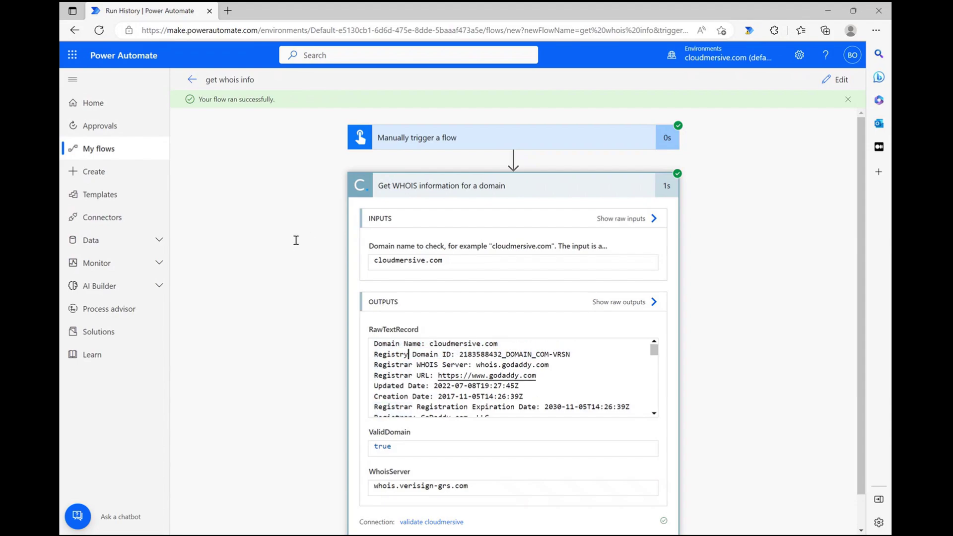
{"action": "scroll", "coordinate": [513, 377], "scroll_direction": "down", "scroll_amount": 3}
{"action": "scroll", "coordinate": [513, 378], "scroll_direction": "up", "scroll_amount": 1}
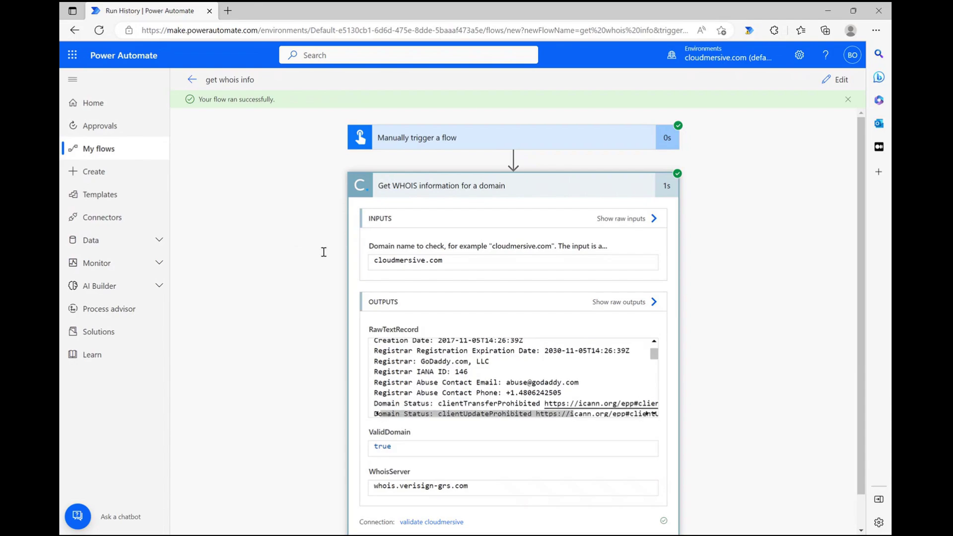
{"action": "scroll", "coordinate": [513, 377], "scroll_direction": "down", "scroll_amount": 1}
{"action": "key", "text": "Down"}
{"action": "key", "text": "Down"}
{"action": "key", "text": "Down"}
{"action": "key", "text": "Down"}
{"action": "key", "text": "Down"}
{"action": "key", "text": "Down"}
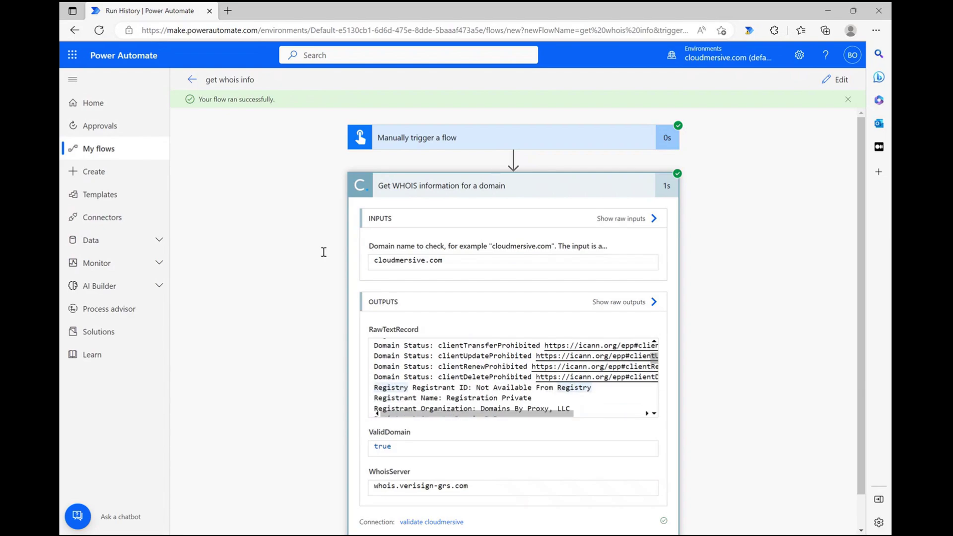
{"action": "key", "text": "Down"}
{"action": "key", "text": "Down"}
{"action": "key", "text": "Down"}
{"action": "key", "text": "Down"}
{"action": "key", "text": "Down"}
{"action": "key", "text": "Down"}
{"action": "key", "text": "Down"}
{"action": "key", "text": "Down"}
{"action": "key", "text": "Down"}
{"action": "key", "text": "Down"}
{"action": "key", "text": "Down"}
{"action": "key", "text": "Down"}
{"action": "key", "text": "Down"}
{"action": "key", "text": "Down"}
{"action": "key", "text": "Down"}
{"action": "key", "text": "Down"}
{"action": "key", "text": "Down"}
{"action": "key", "text": "Down"}
{"action": "key", "text": "Down"}
{"action": "key", "text": "Down"}
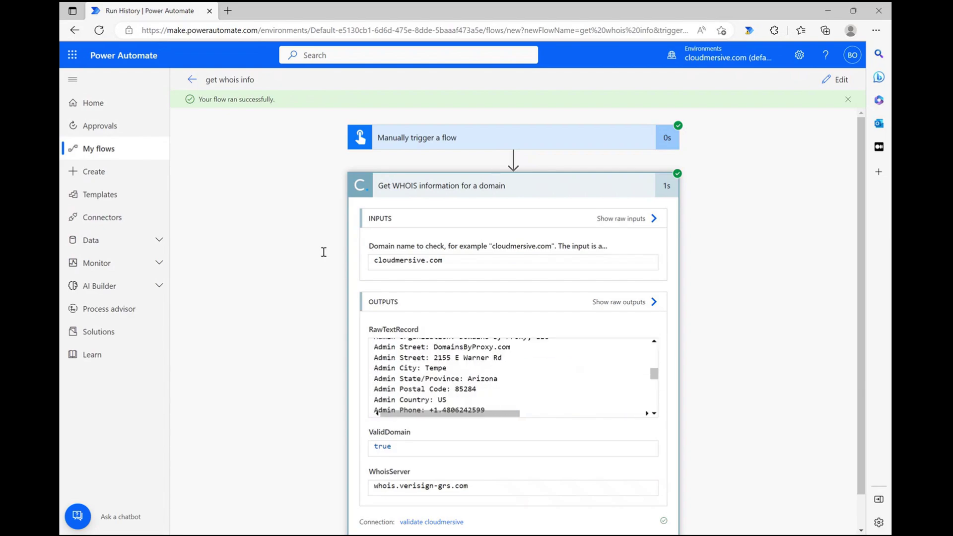
{"action": "key", "text": "Down"}
{"action": "key", "text": "Down"}
{"action": "key", "text": "Down"}
{"action": "key", "text": "Down"}
{"action": "key", "text": "Down"}
{"action": "key", "text": "Down"}
{"action": "key", "text": "Down"}
{"action": "key", "text": "Down"}
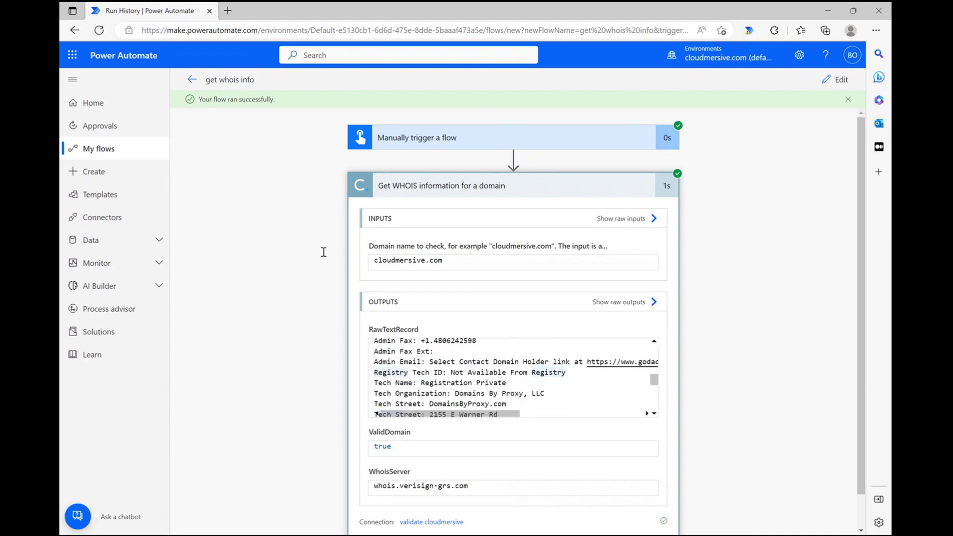
{"action": "key", "text": "Down"}
{"action": "key", "text": "Down"}
{"action": "key", "text": "Down"}
{"action": "key", "text": "Down"}
{"action": "key", "text": "Down"}
{"action": "key", "text": "Down"}
{"action": "key", "text": "Down"}
{"action": "key", "text": "Down"}
{"action": "key", "text": "Down"}
{"action": "key", "text": "Down"}
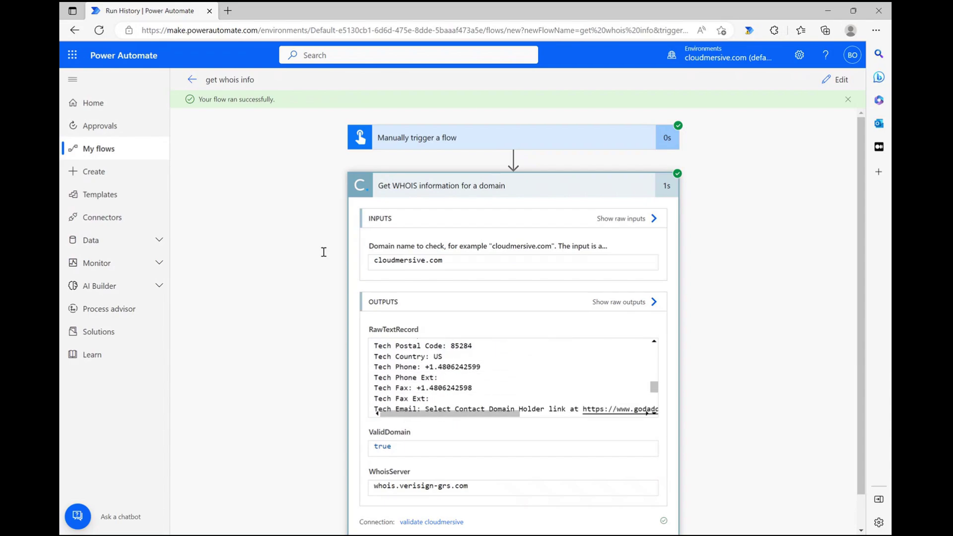
{"action": "key", "text": "Down"}
{"action": "key", "text": "Down"}
{"action": "key", "text": "Down"}
{"action": "key", "text": "Down"}
{"action": "key", "text": "Down"}
{"action": "key", "text": "Down"}
{"action": "key", "text": "Down"}
{"action": "key", "text": "Down"}
{"action": "key", "text": "Down"}
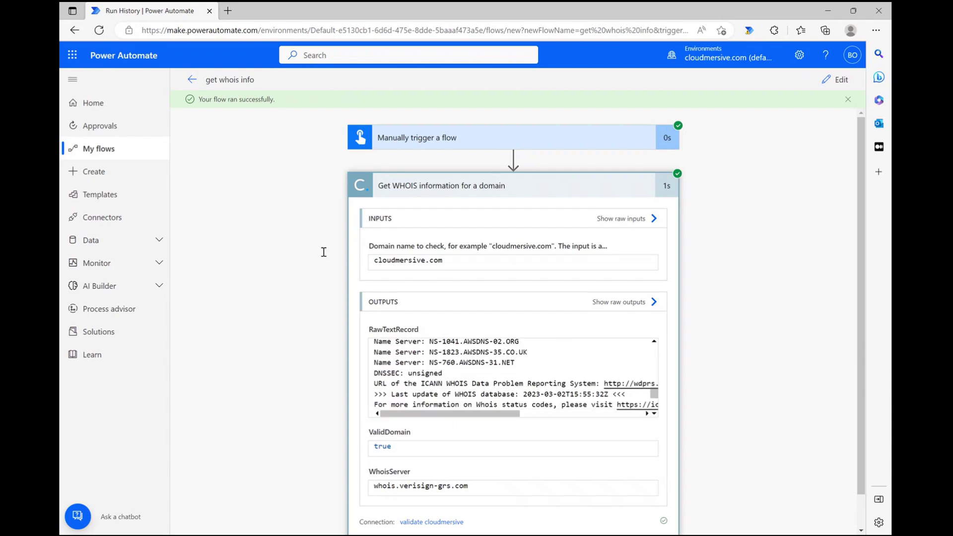
{"action": "key", "text": "Down"}
{"action": "key", "text": "Down"}
{"action": "key", "text": "Down"}
Step: Check the ValidDomain and WhoisServer outputs of the WHOIS action
{"action": "key", "text": "Tab"}
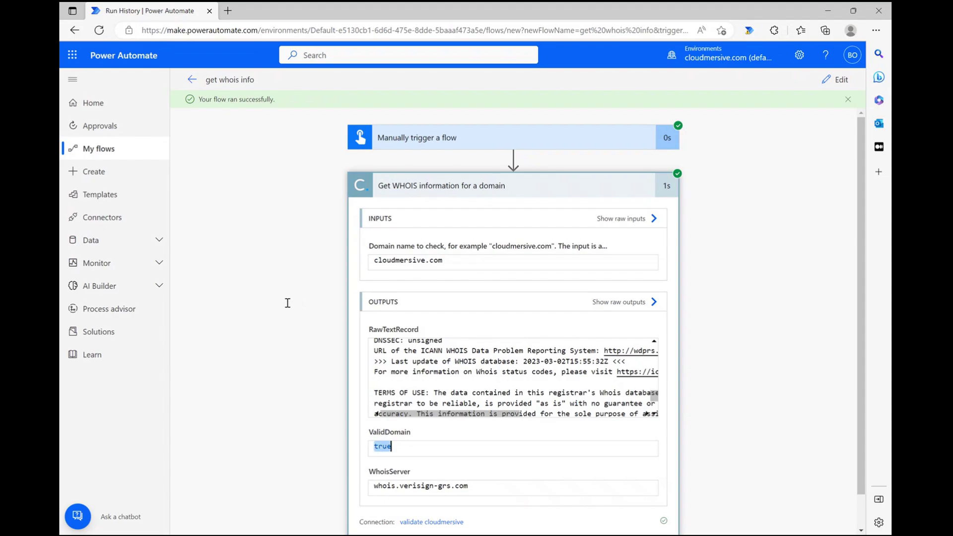
{"action": "left_click", "coordinate": [306, 303]}
{"action": "key", "text": "Tab"}
{"action": "left_click", "coordinate": [320, 311]}
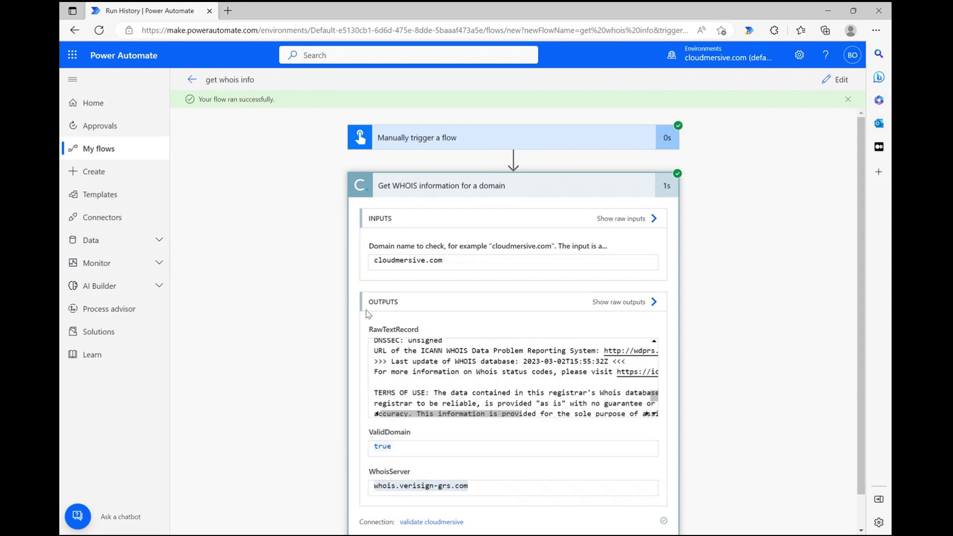